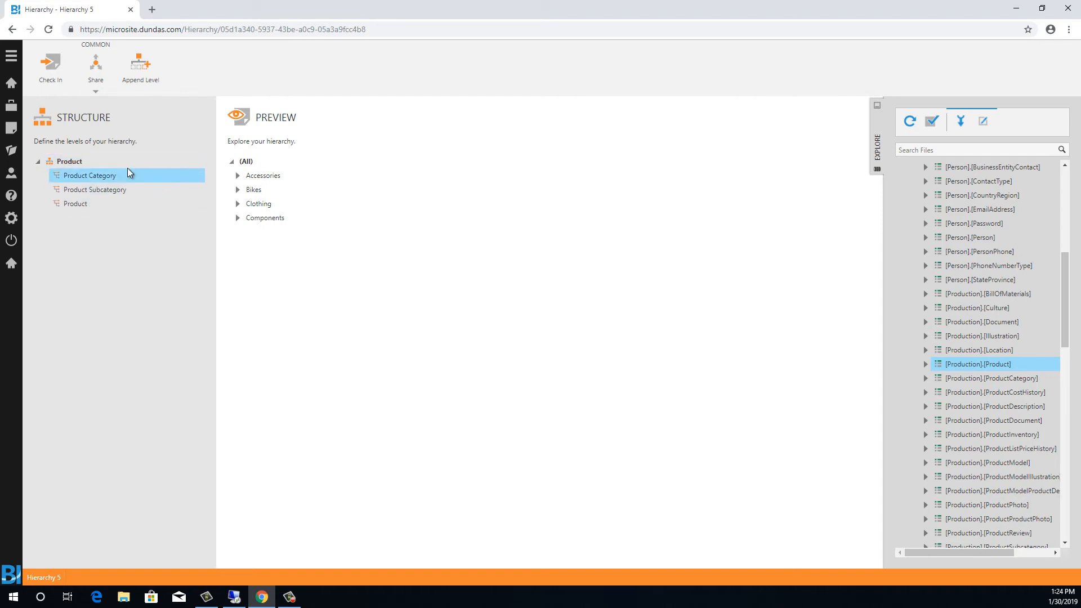
- Open the Product level's configuration and add Class and Color as attributes of the level
left_click(85, 204)
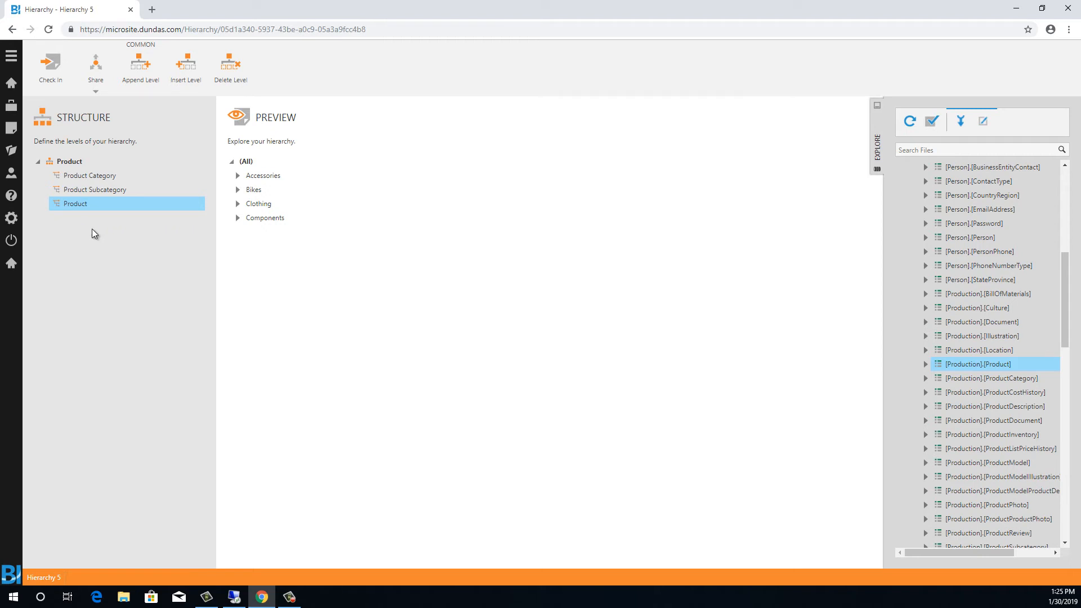
double_click(73, 205)
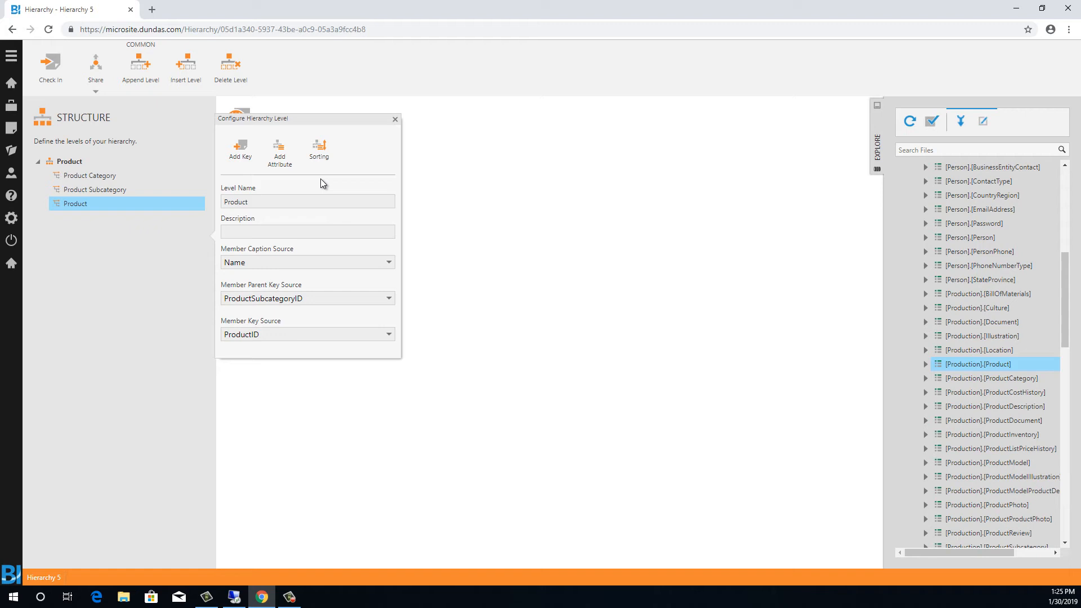
left_click(279, 151)
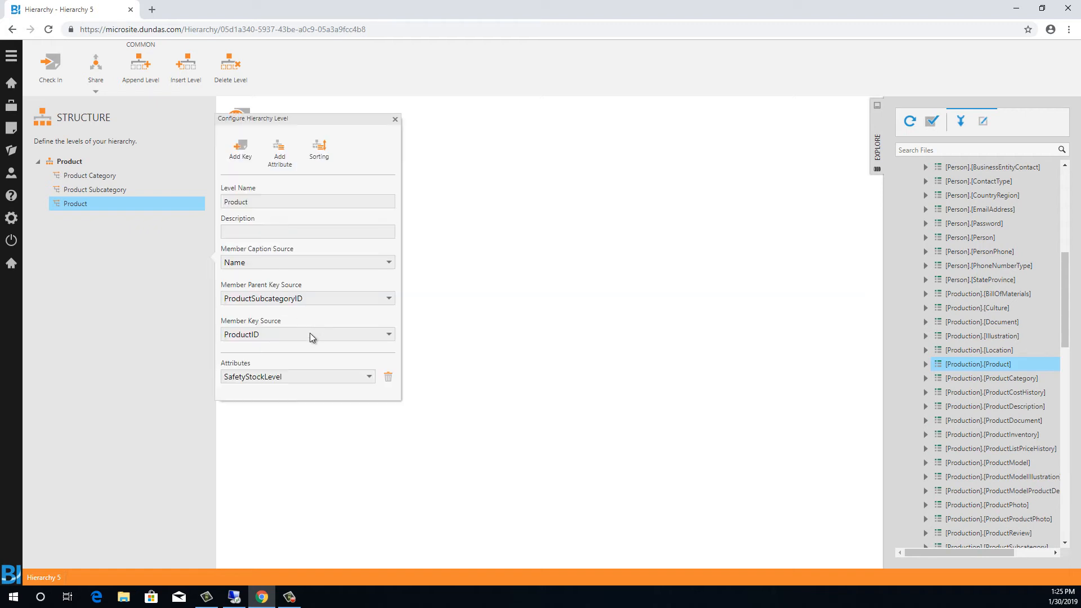
left_click(287, 377)
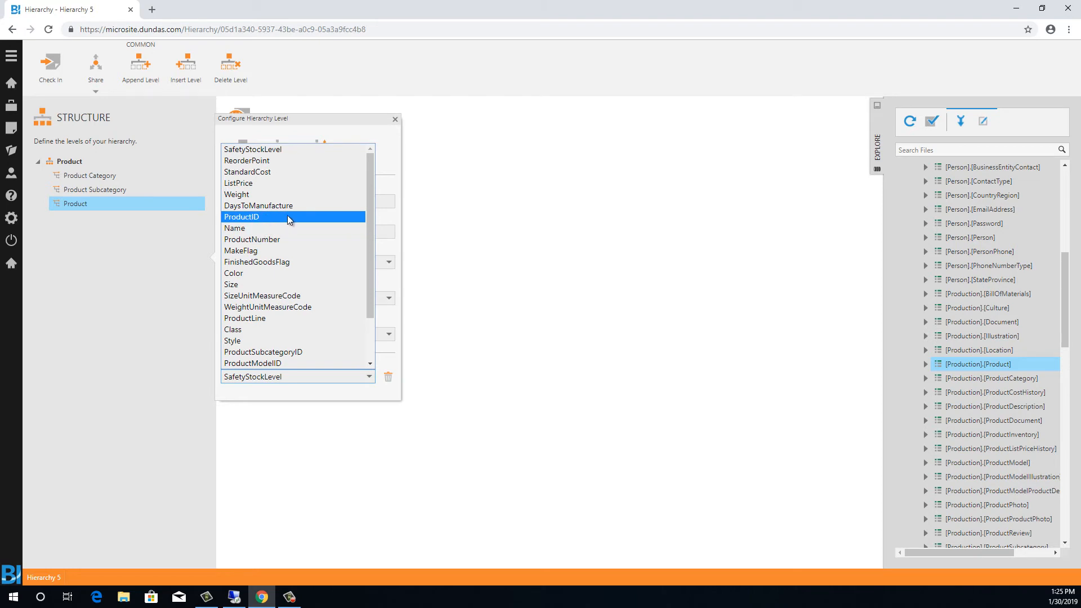
left_click(263, 331)
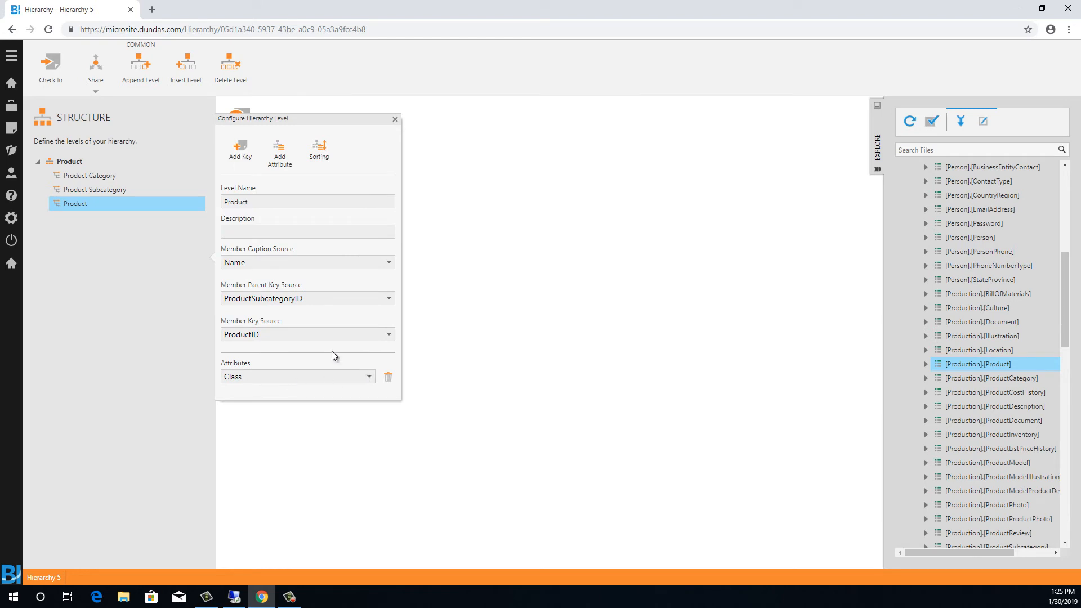
left_click(279, 151)
left_click(282, 400)
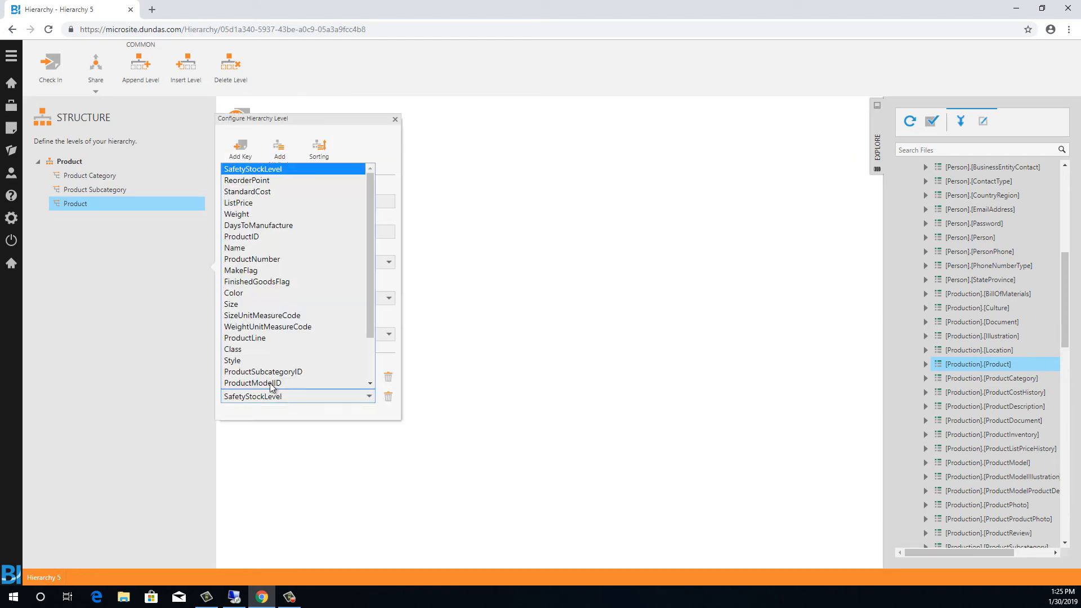
left_click(265, 293)
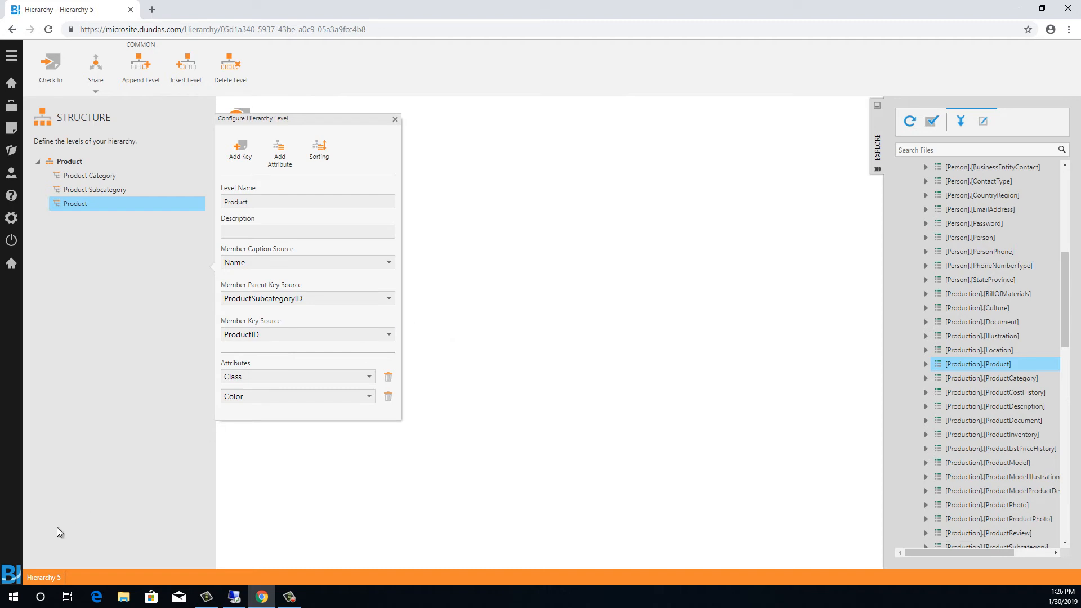
- Rename the hierarchy as Product with Attributes
left_click(51, 578)
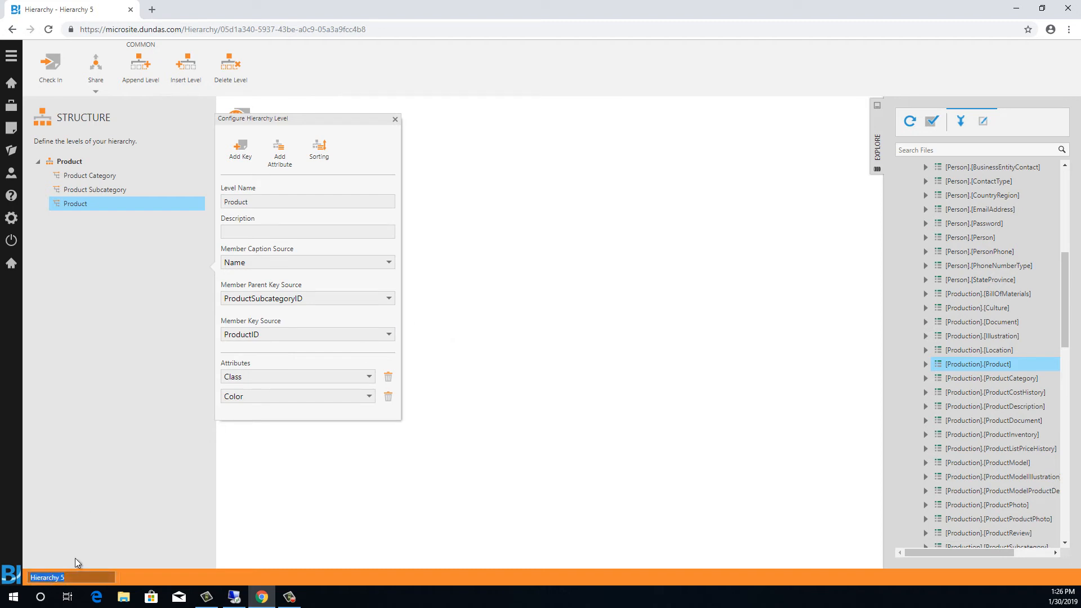
type("Product with Attributes")
key("Return")
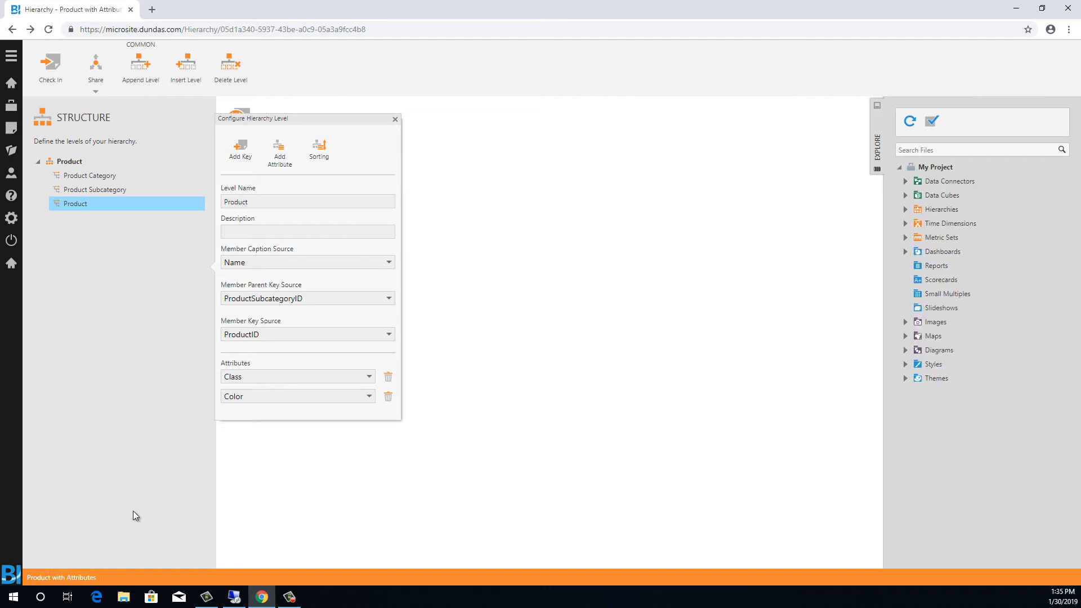
- Create a new data cube
left_click(11, 128)
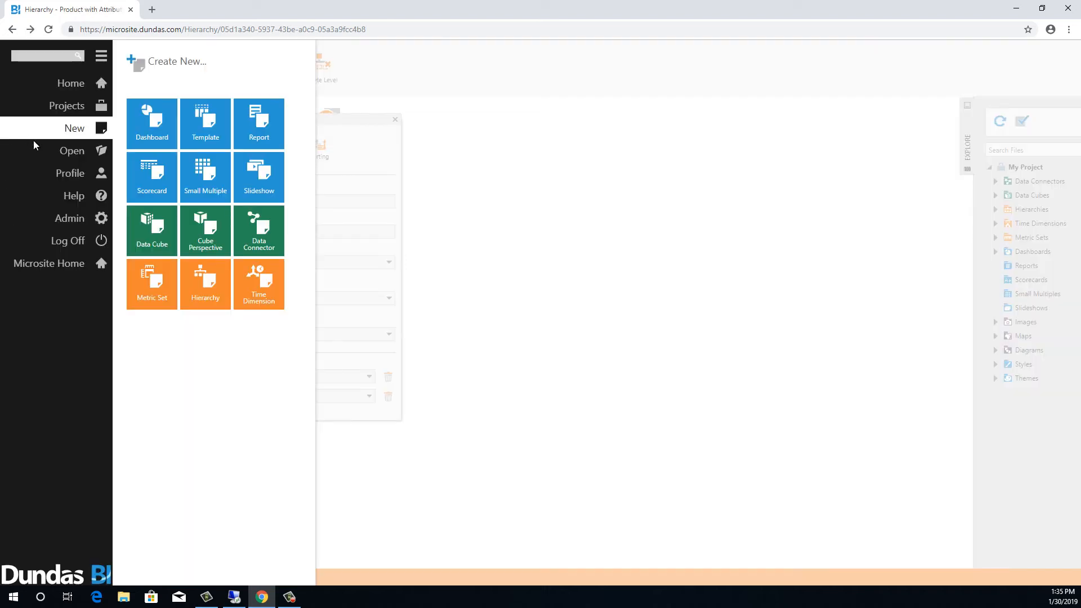
left_click(152, 230)
left_click(356, 121)
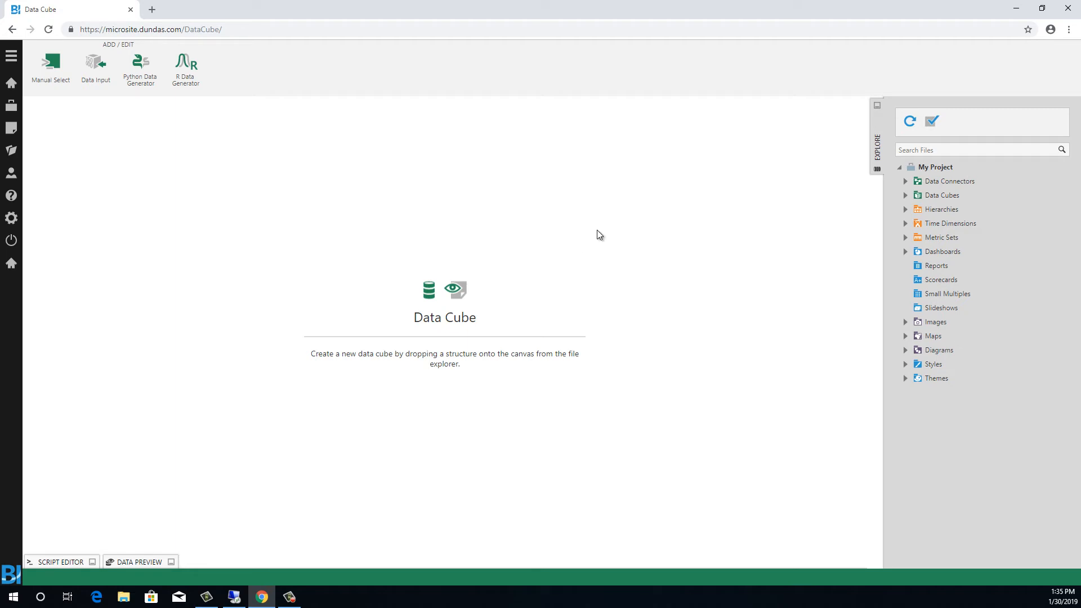
- Add the [Sales].[SalesOrderDetail] table from the AW data connector onto the data cube canvas
left_click(905, 181)
left_click(912, 194)
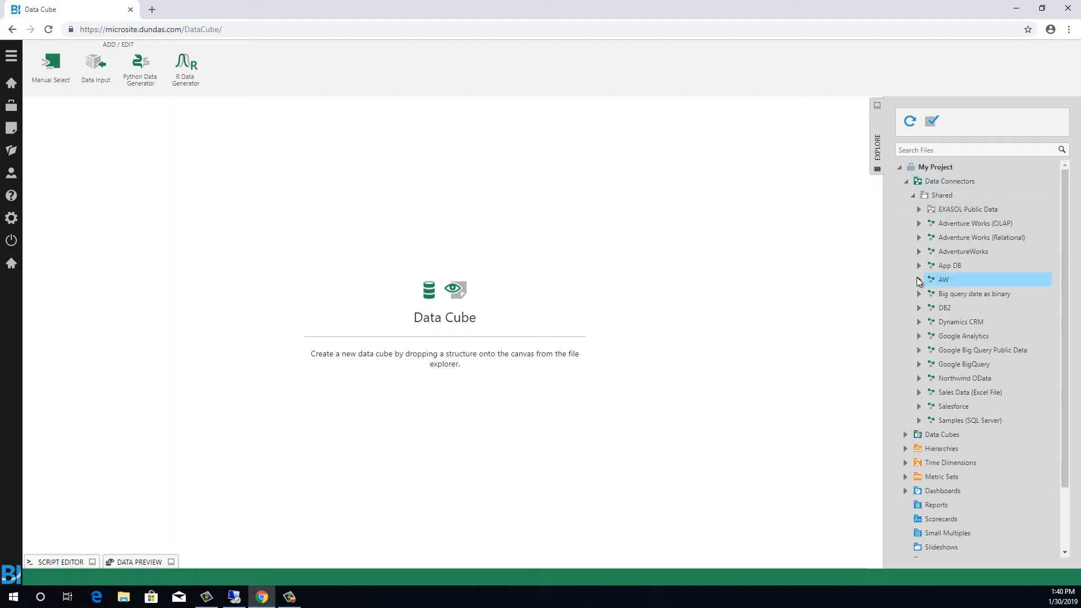
left_click(918, 280)
scroll(926, 285, "down", 10)
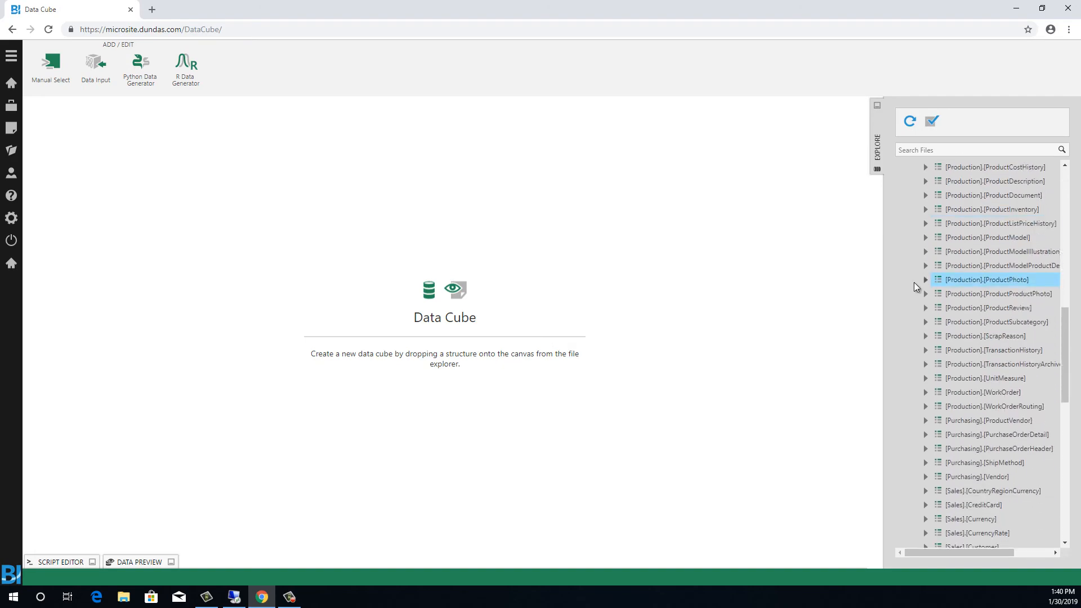
scroll(914, 282, "down", 5)
left_click_drag(957, 294, 441, 295)
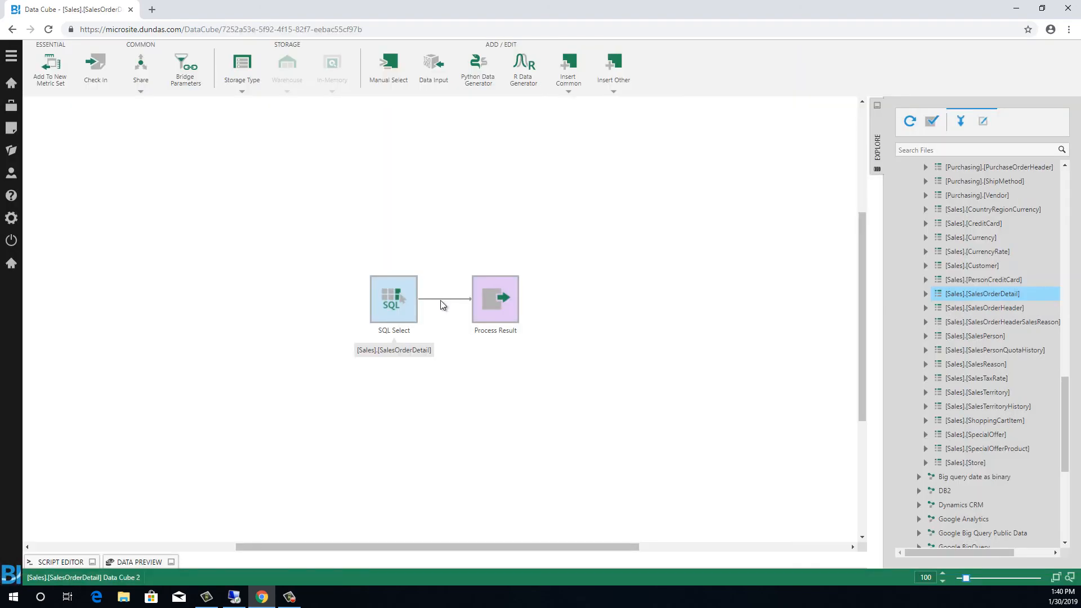
- Replace the ProductID output hierarchy with the Product with Attributes hierarchy and confirm the change
left_click(498, 309)
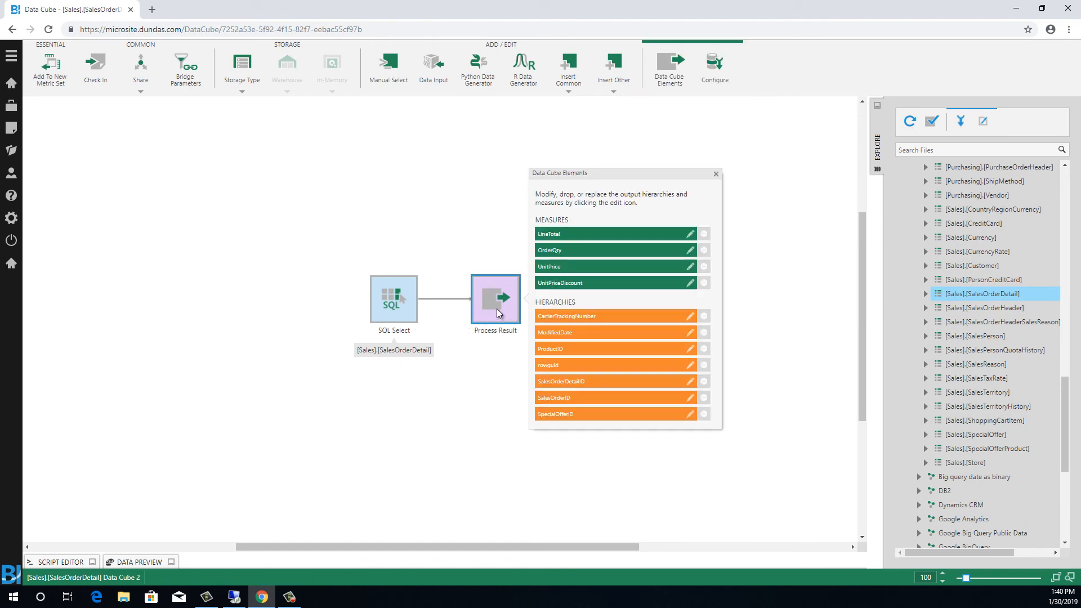
left_click(616, 350)
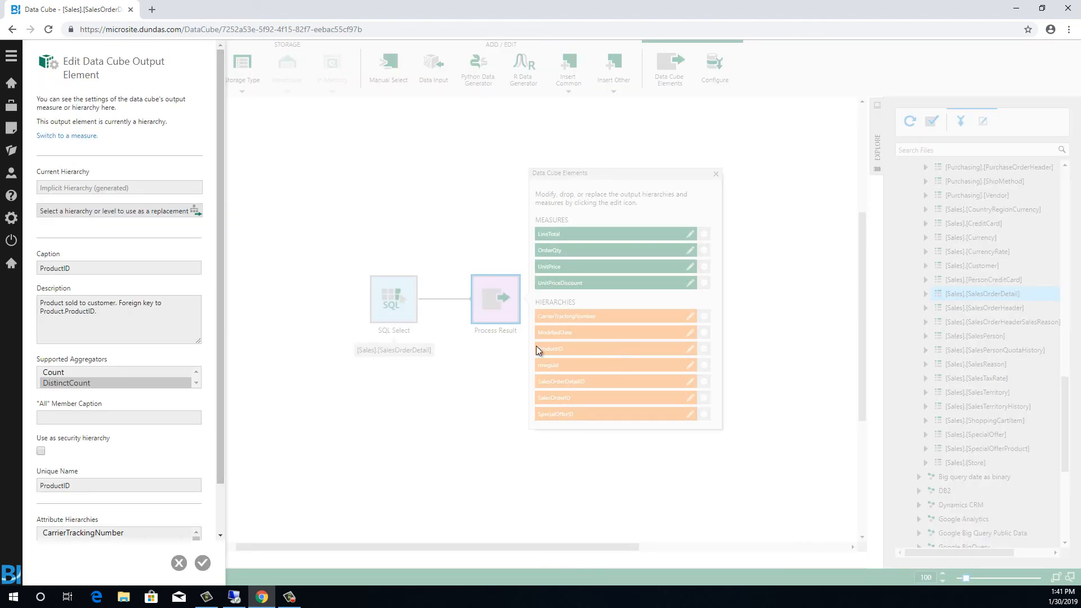
left_click(148, 211)
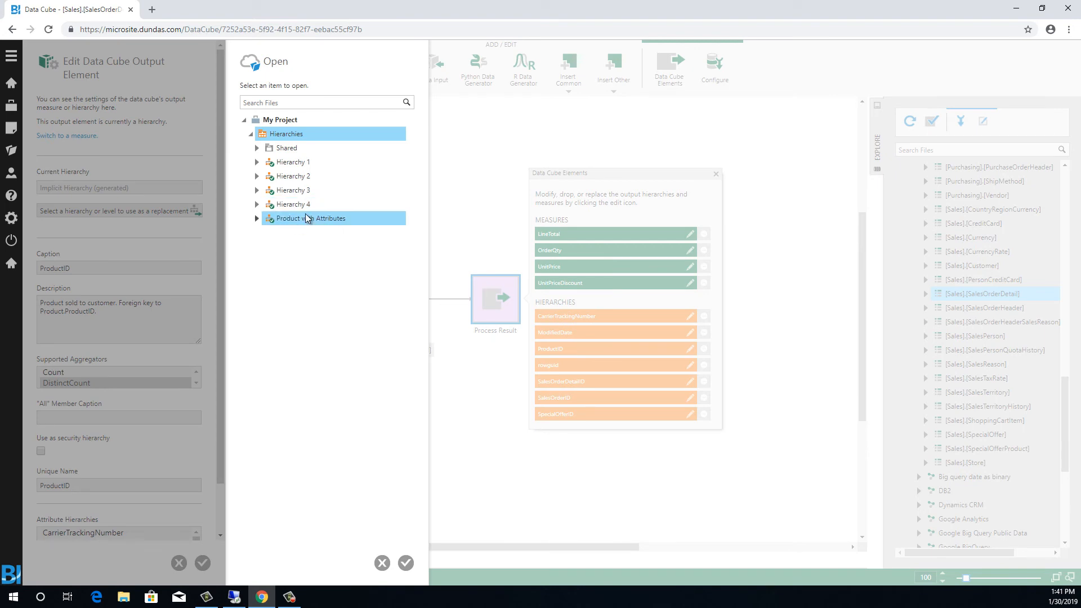
left_click(257, 219)
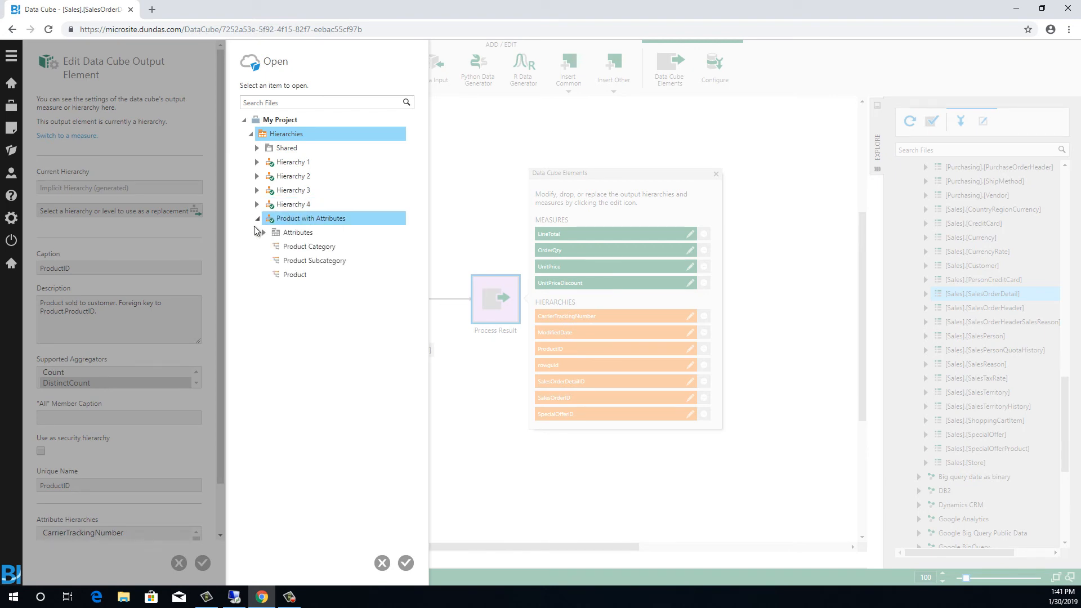
left_click(263, 231)
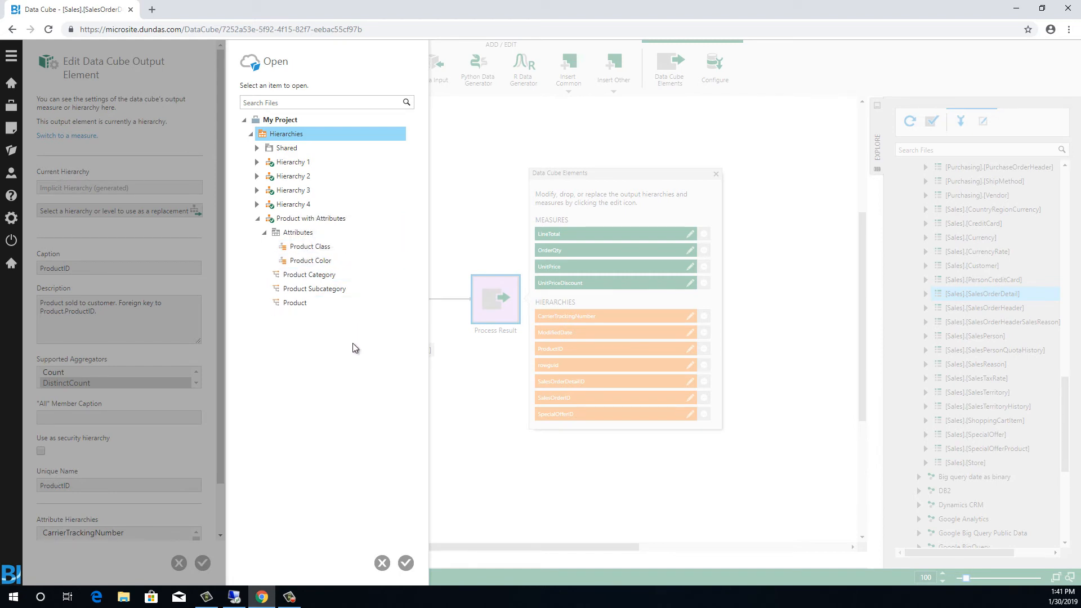
left_click(317, 219)
left_click(405, 562)
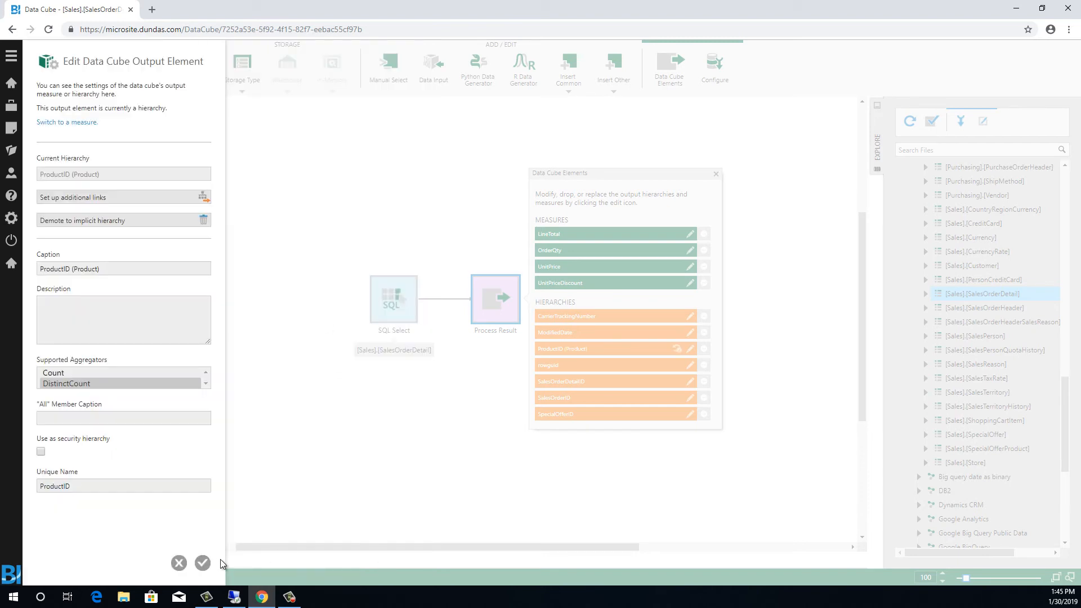
left_click(202, 562)
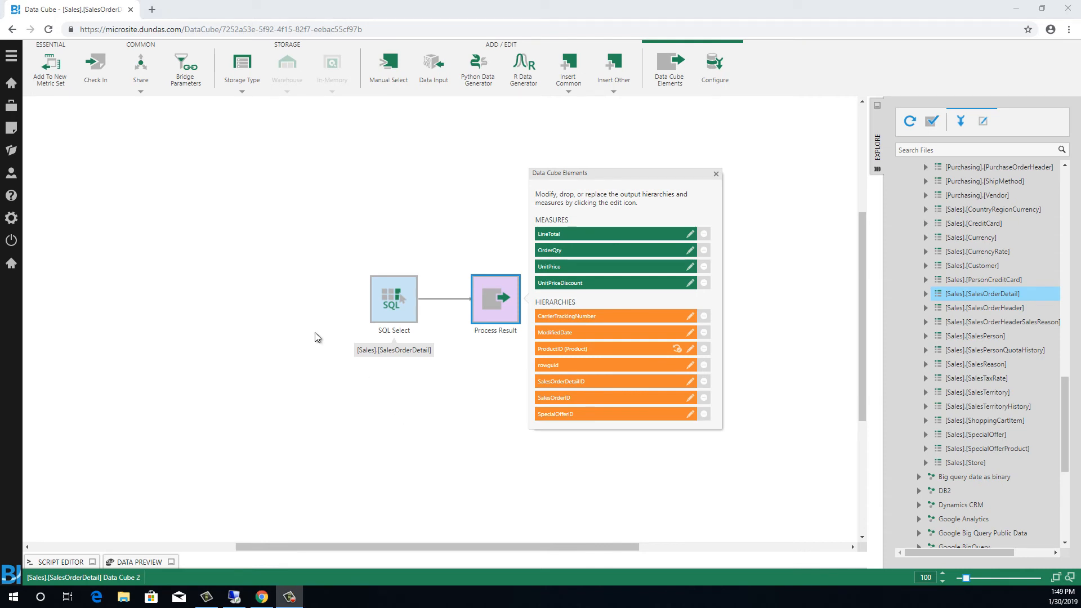
- Create a new metric set from the data cube and add the ProductID (Product) hierarchy to the rows
left_click(55, 83)
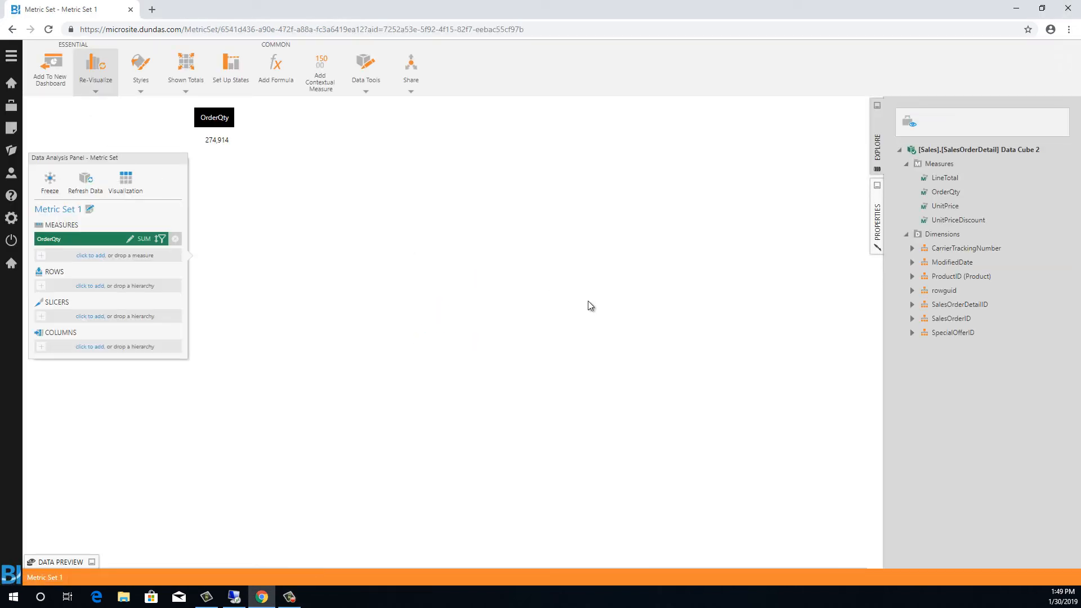
left_click(912, 277)
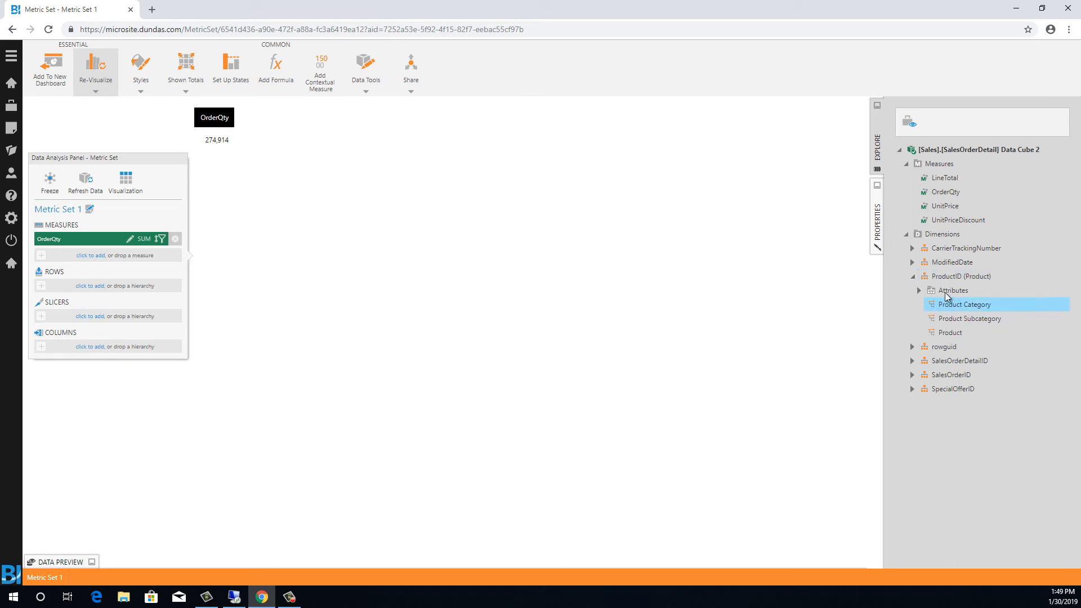
left_click(919, 291)
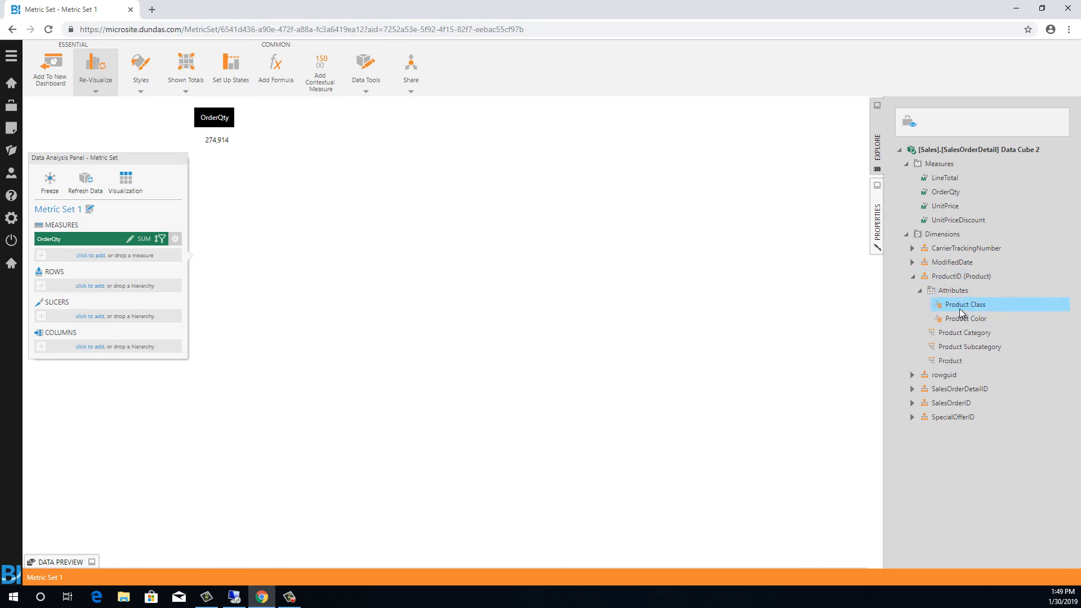
double_click(955, 277)
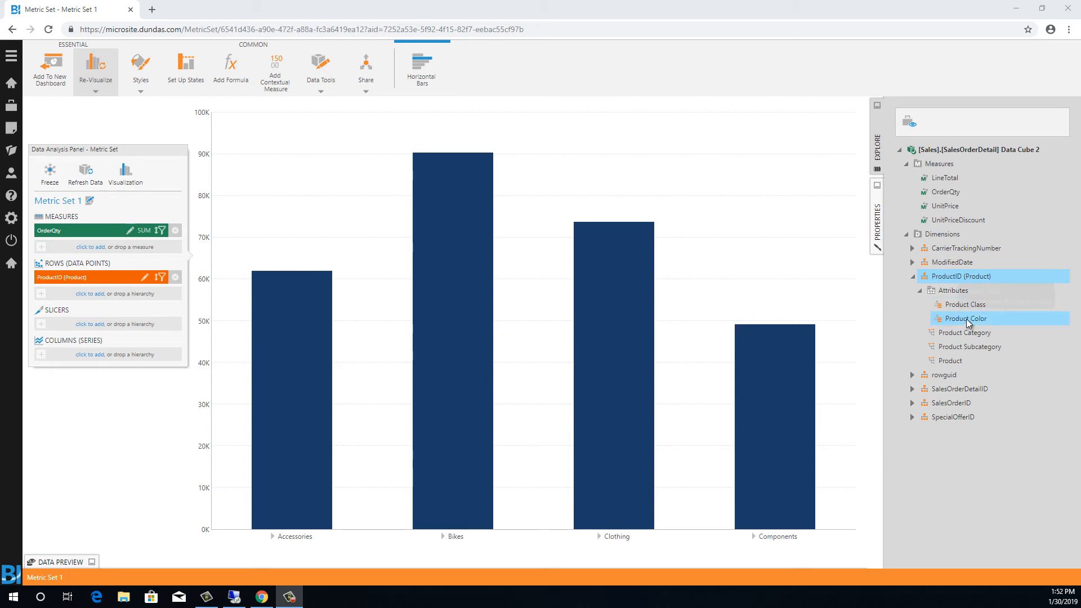
- Add the Product Color attribute to the rows and re-visualize the metric set as a table
double_click(966, 319)
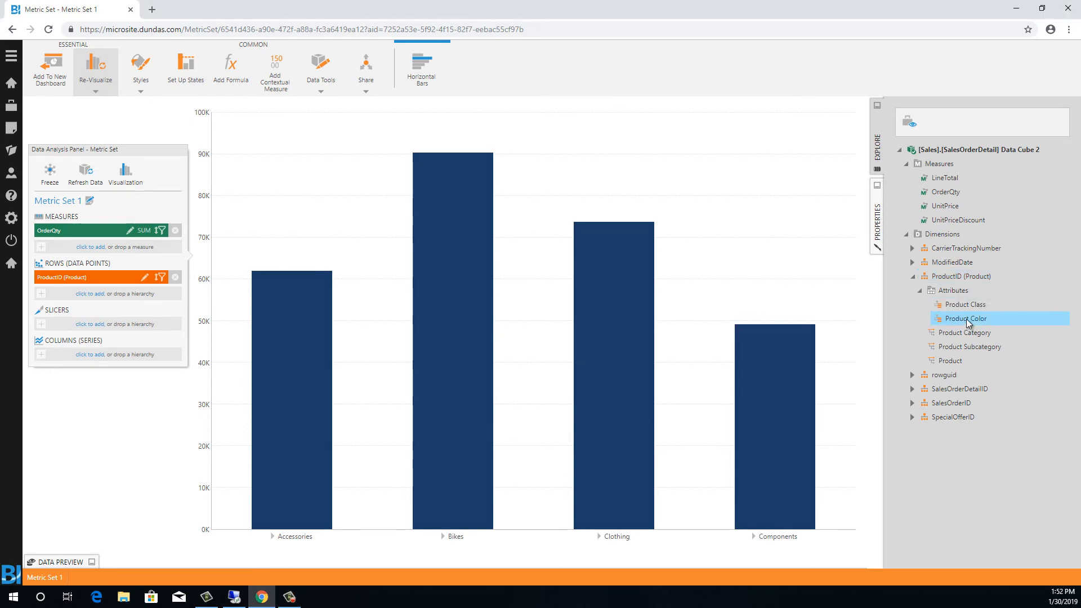
left_click(97, 72)
left_click(137, 133)
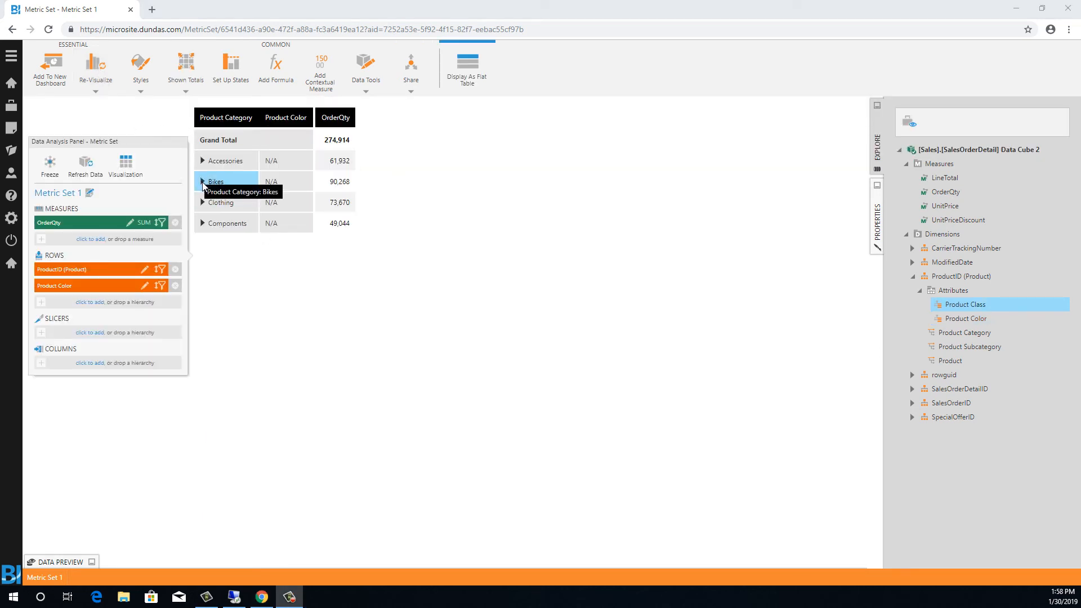
- Expand the Bikes category and its Mountain Bikes subcategory in the table
left_click(213, 187)
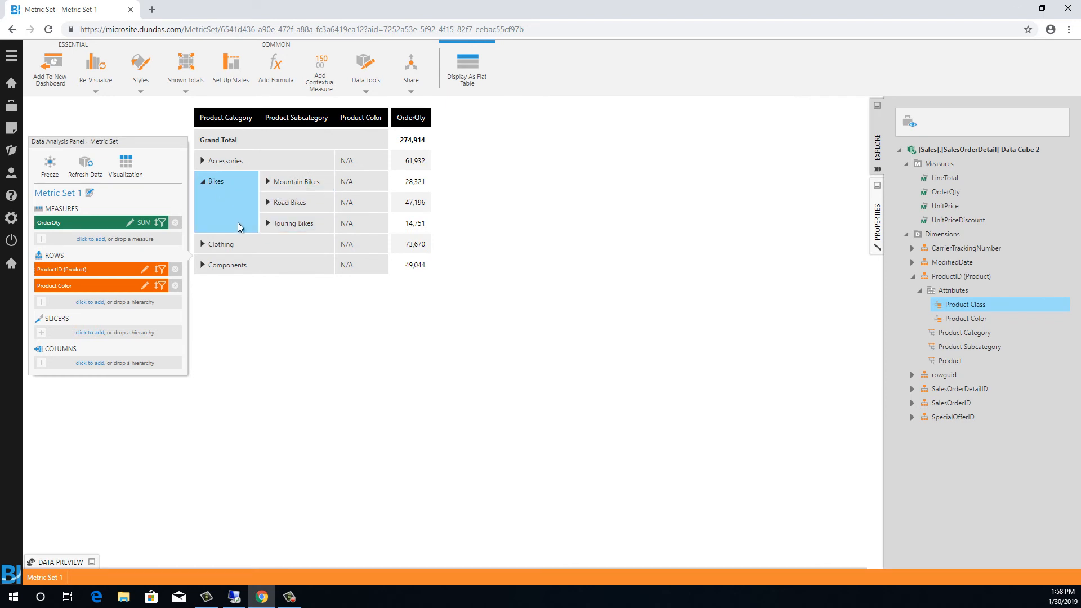
mouse_move(418, 225)
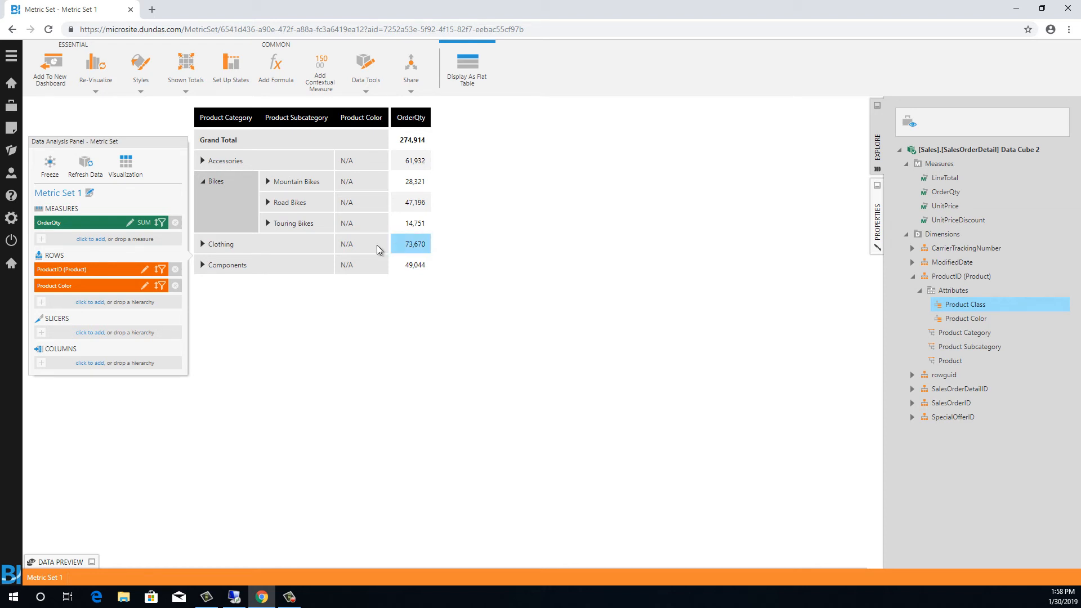
left_click(280, 186)
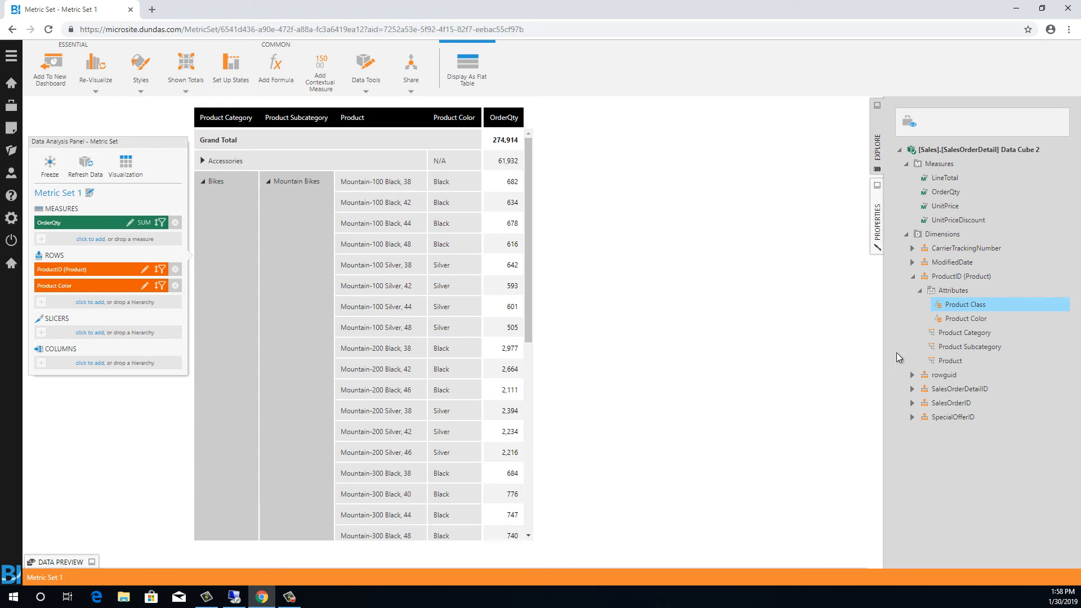
- Add the Product Class attribute to the rows and expand Bikes down to Mountain Bikes
double_click(968, 305)
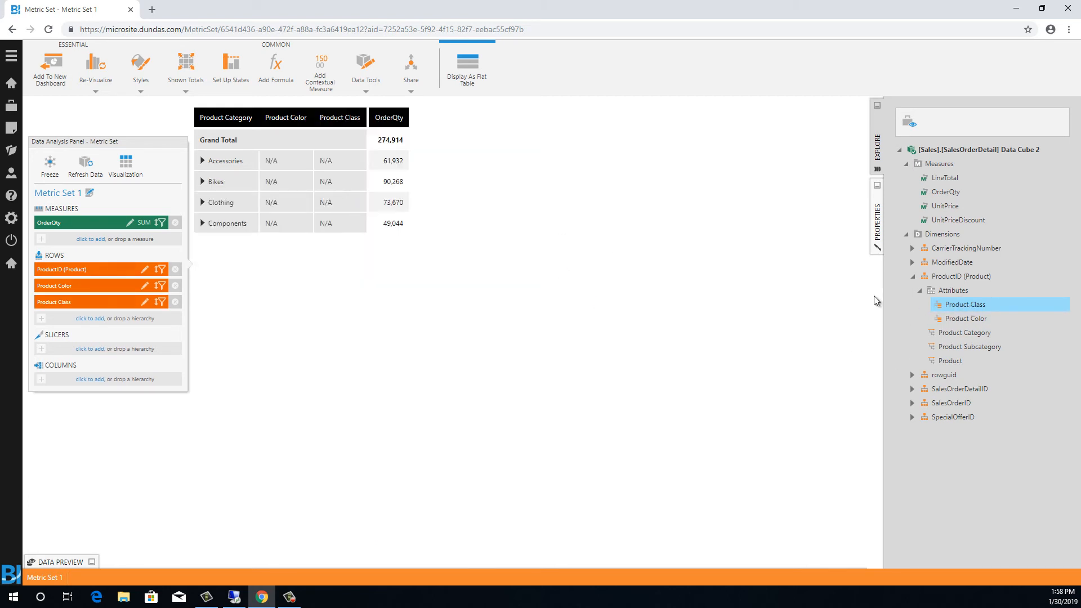
left_click(217, 181)
left_click(268, 182)
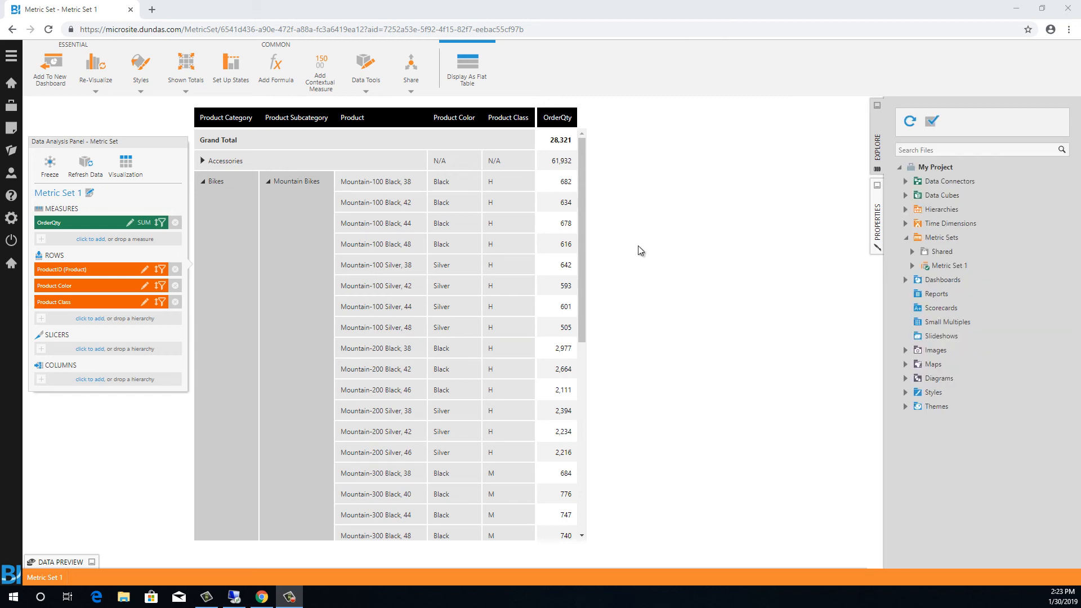
- Create a new metric set using the existing SalesOrders data cube
left_click(13, 130)
left_click(157, 290)
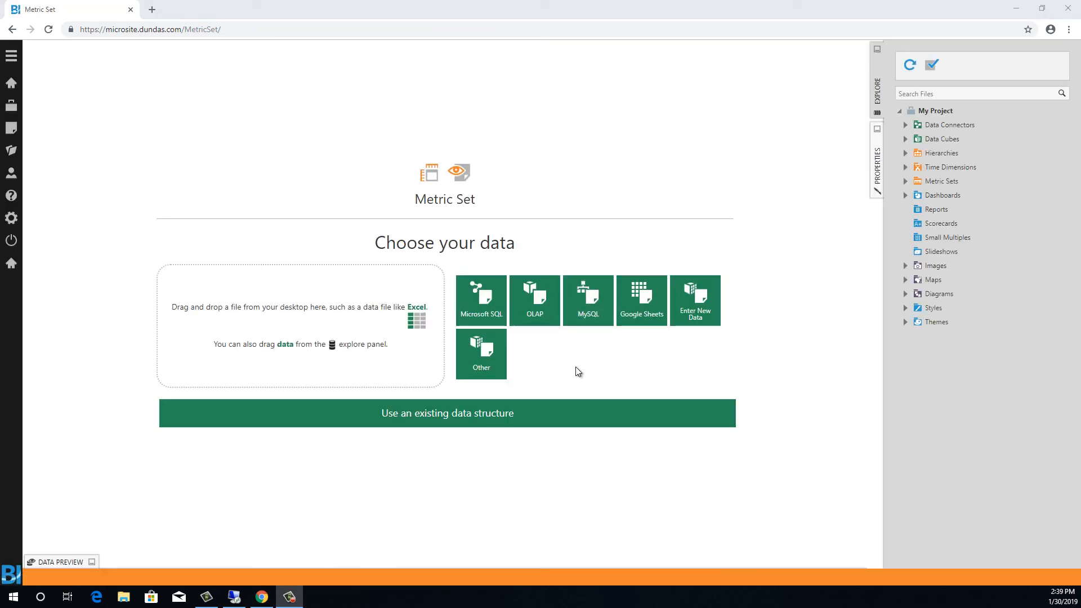
left_click(505, 413)
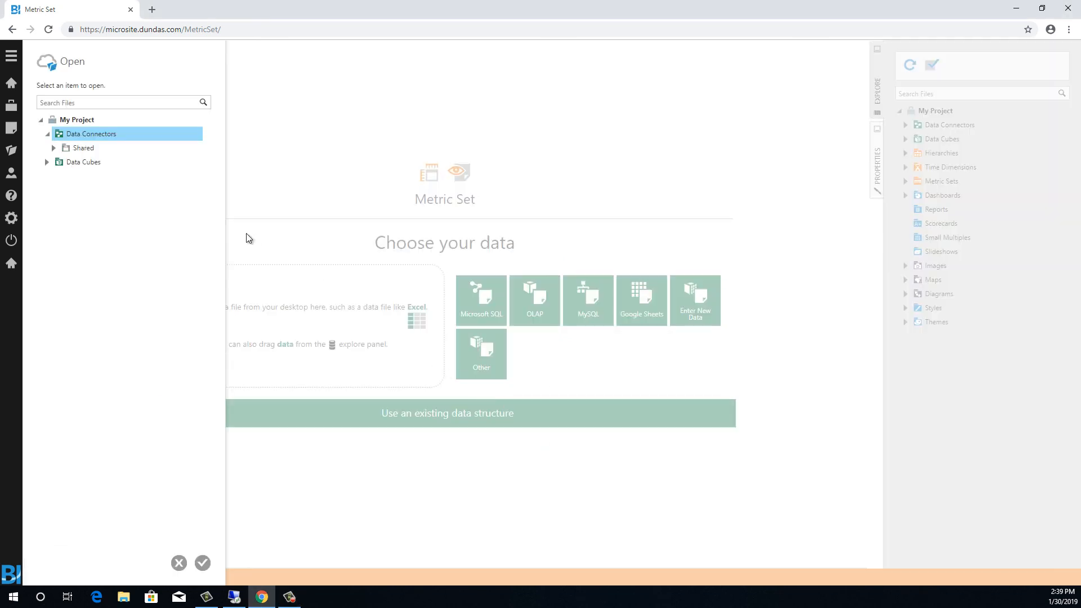
left_click(46, 162)
left_click(82, 237)
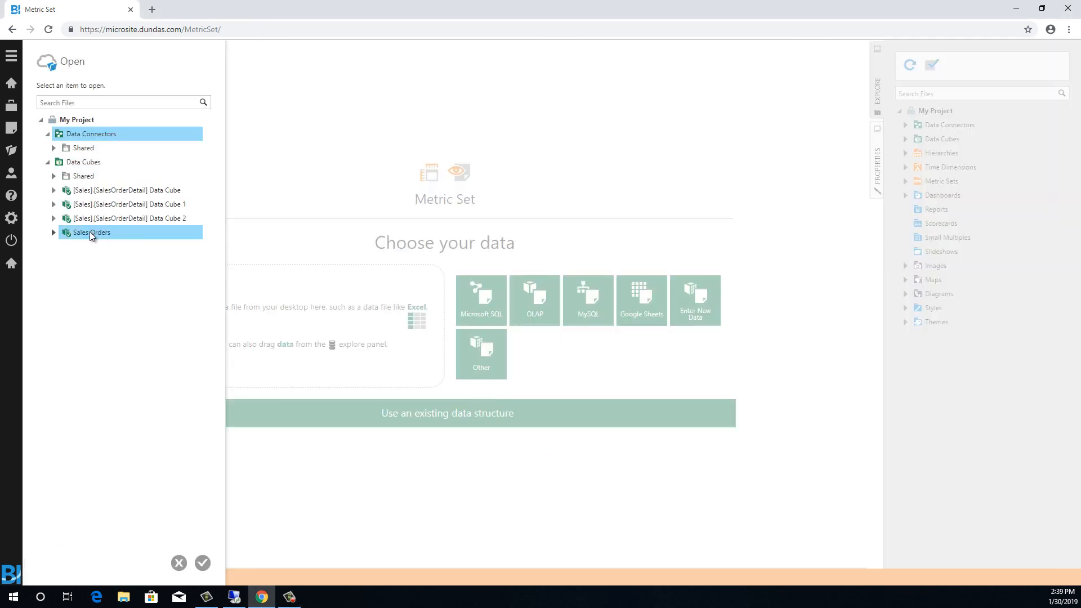
double_click(90, 233)
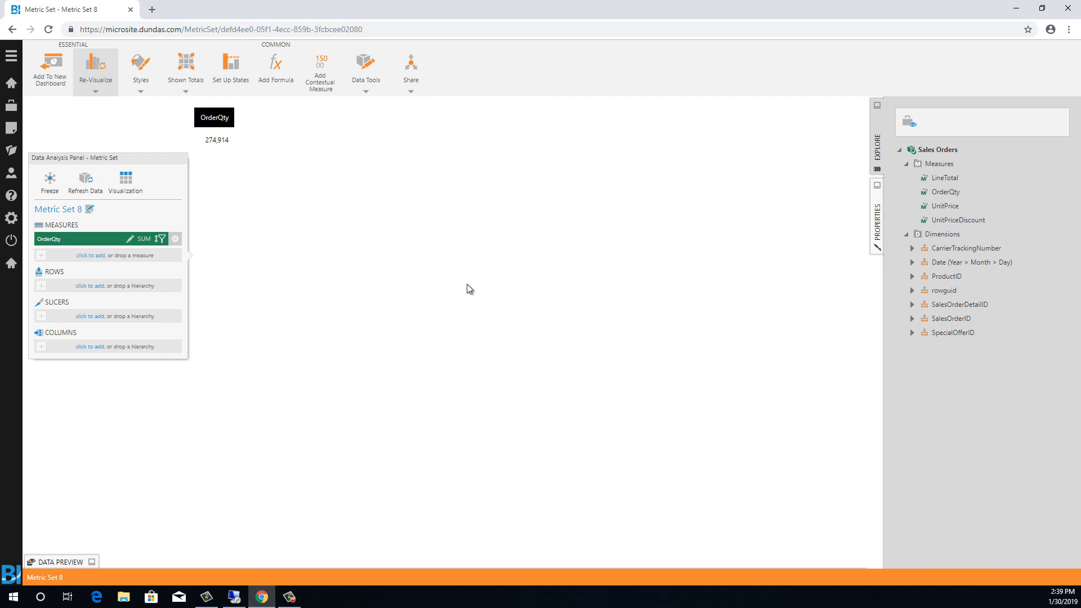
- Add the Date (Year > Month > Day) hierarchy and its Month of year attribute to the metric set rows
left_click(911, 262)
left_click_drag(957, 262, 584, 274)
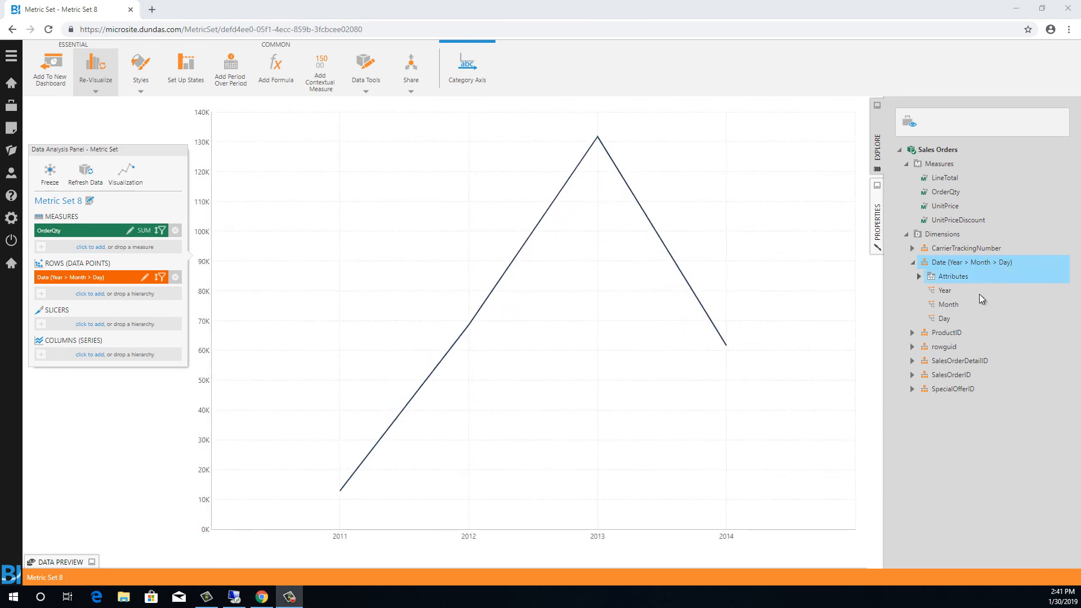
left_click(918, 277)
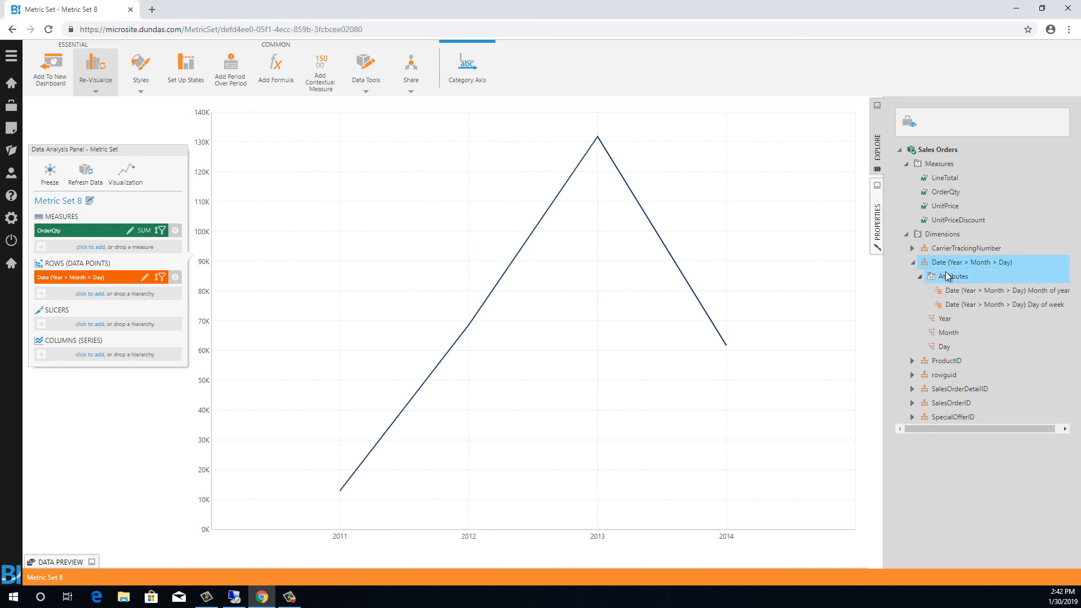
double_click(990, 291)
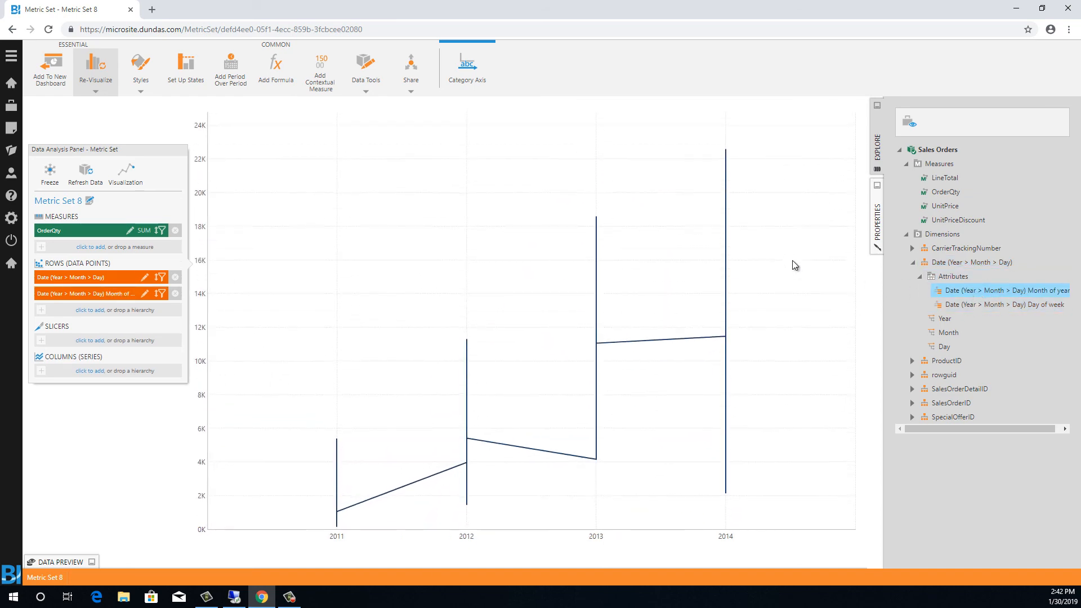
- Re-visualize the metric set as a table and expand the year 2011
left_click(106, 76)
left_click(128, 112)
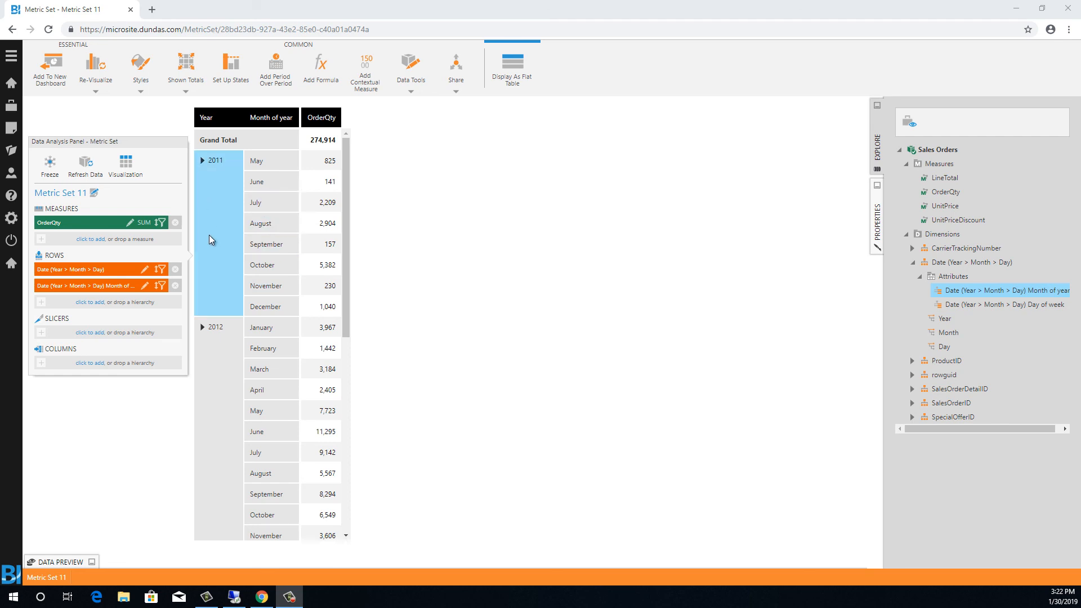
left_click(202, 159)
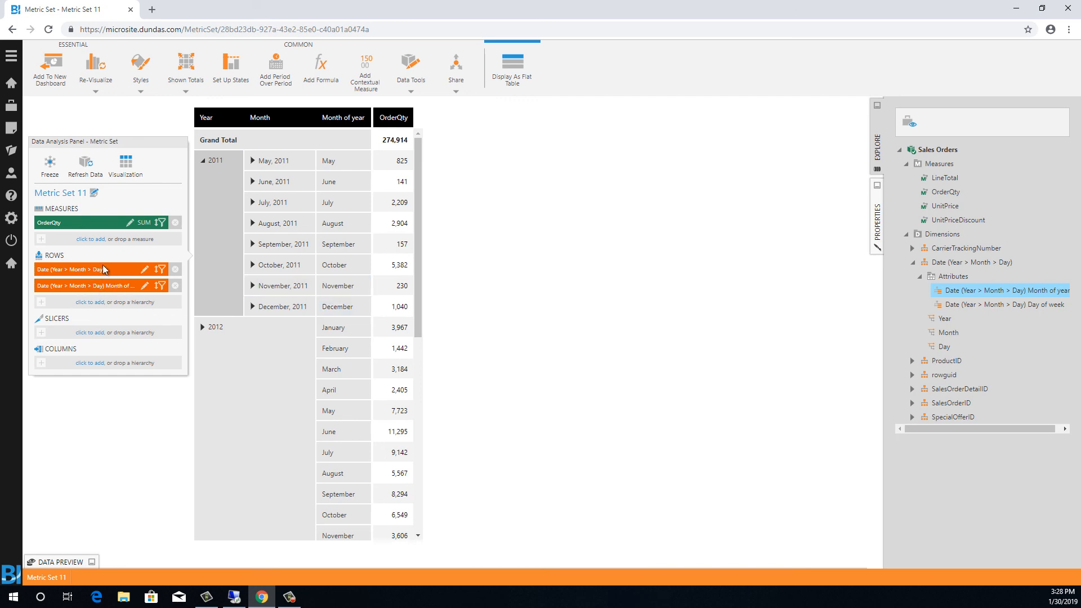
- Move the Month of year attribute above the Date hierarchy in the rows
left_click_drag(92, 283, 91, 266)
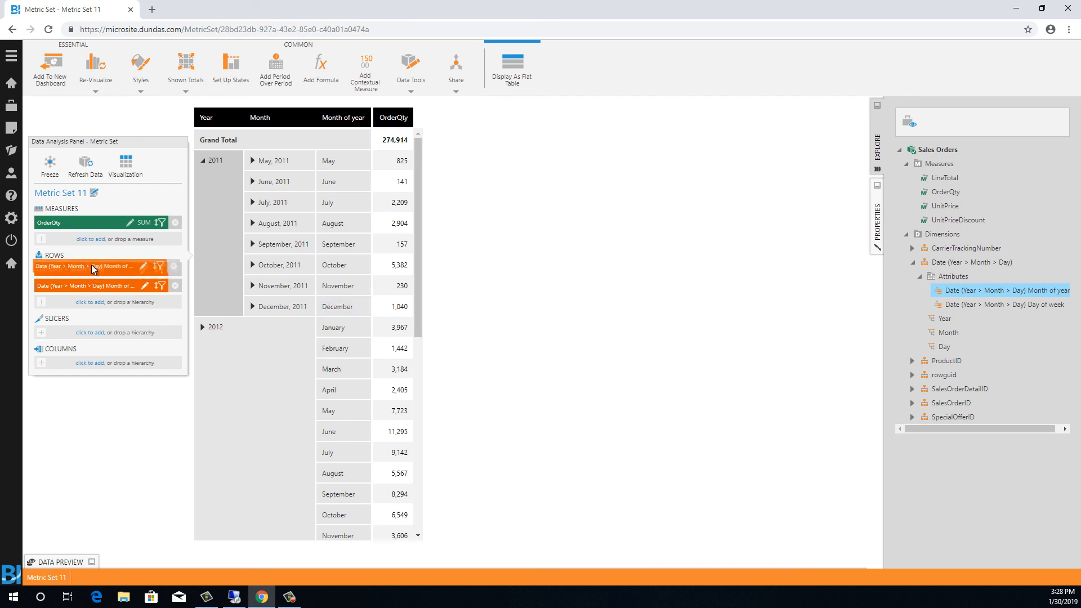